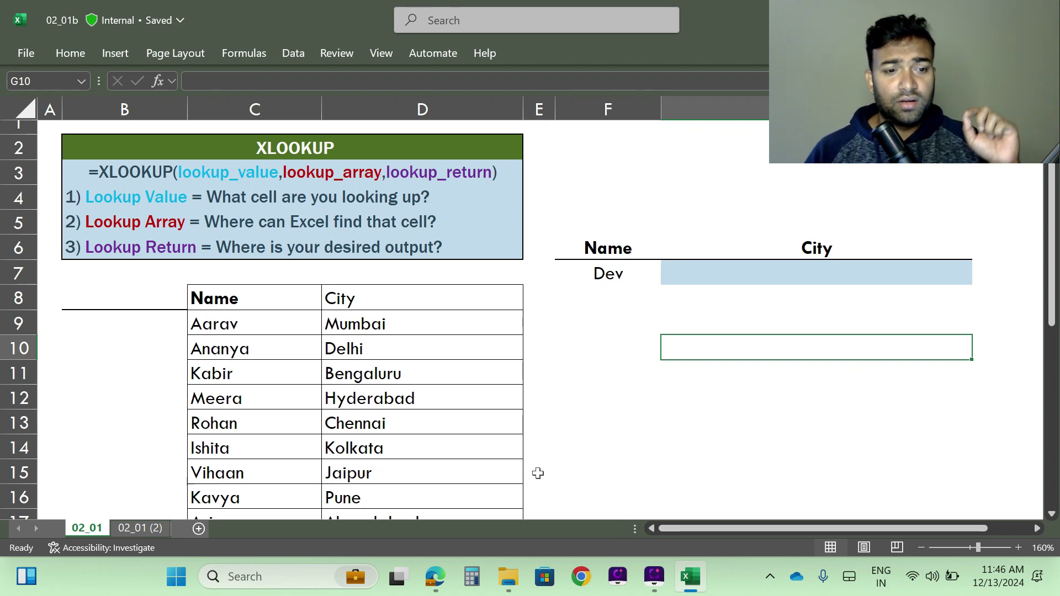
scroll(419, 428, "down", 3)
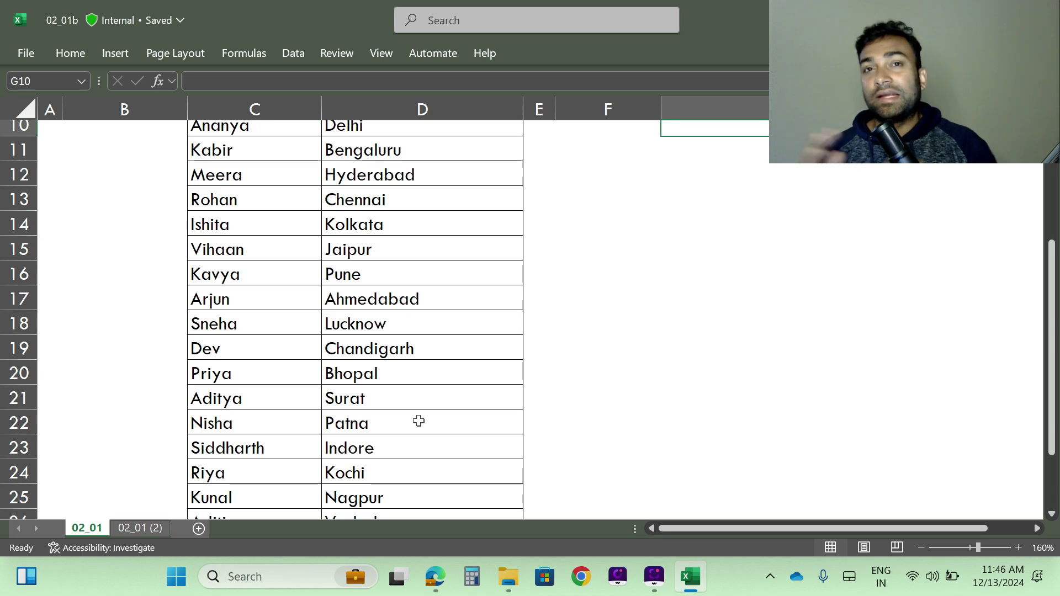
scroll(667, 431, "up", 3)
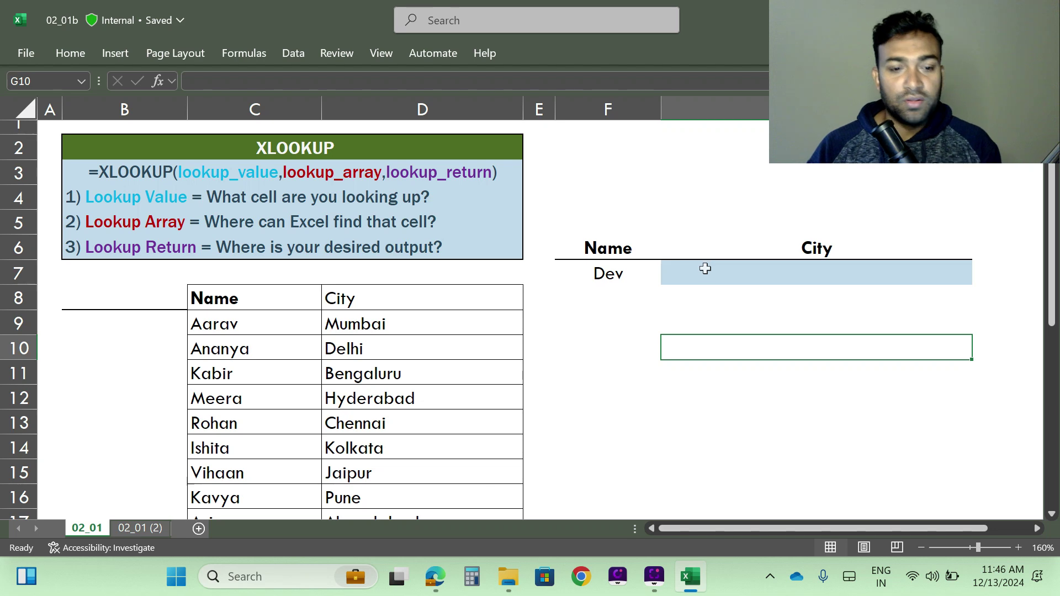
scroll(246, 337, "down", 3)
scroll(244, 339, "up", 3)
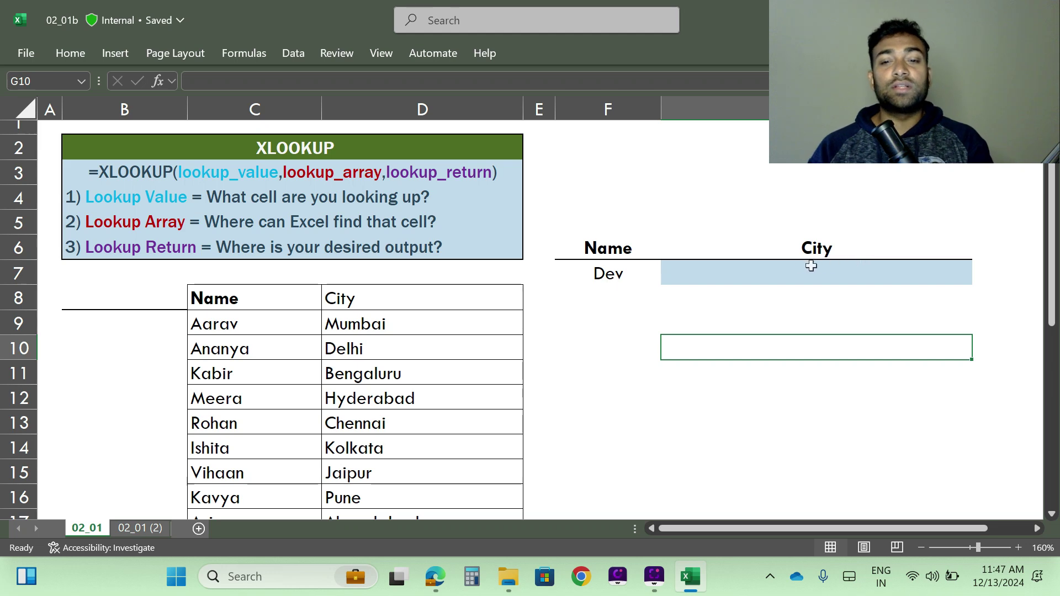
Start an XLOOKUP formula in G7 under City, using the name cell F7 as the lookup value
left_click(777, 273)
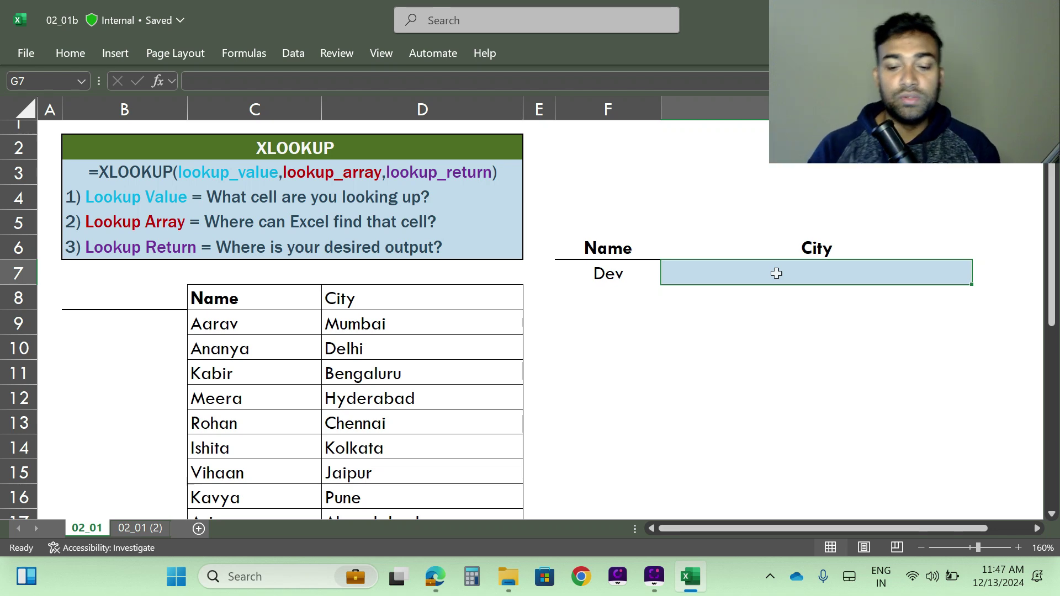
type("=")
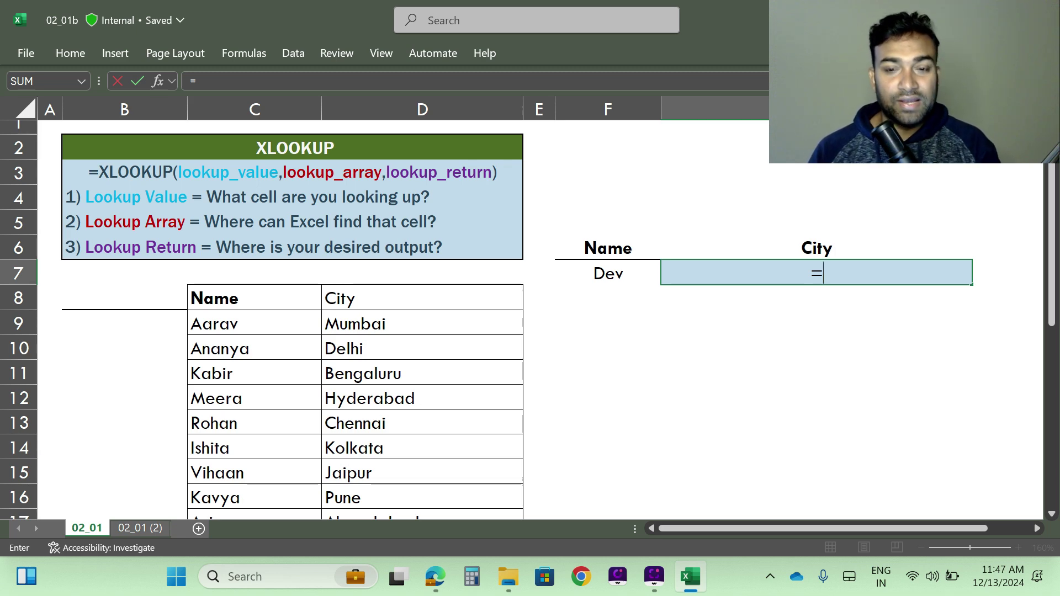
type("x")
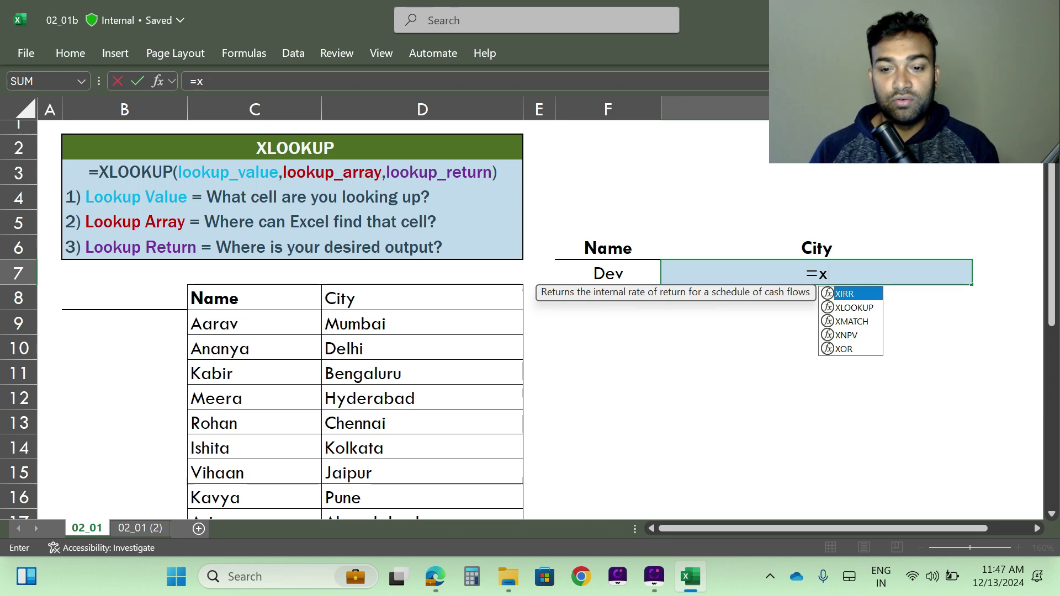
key("Down")
key("Tab")
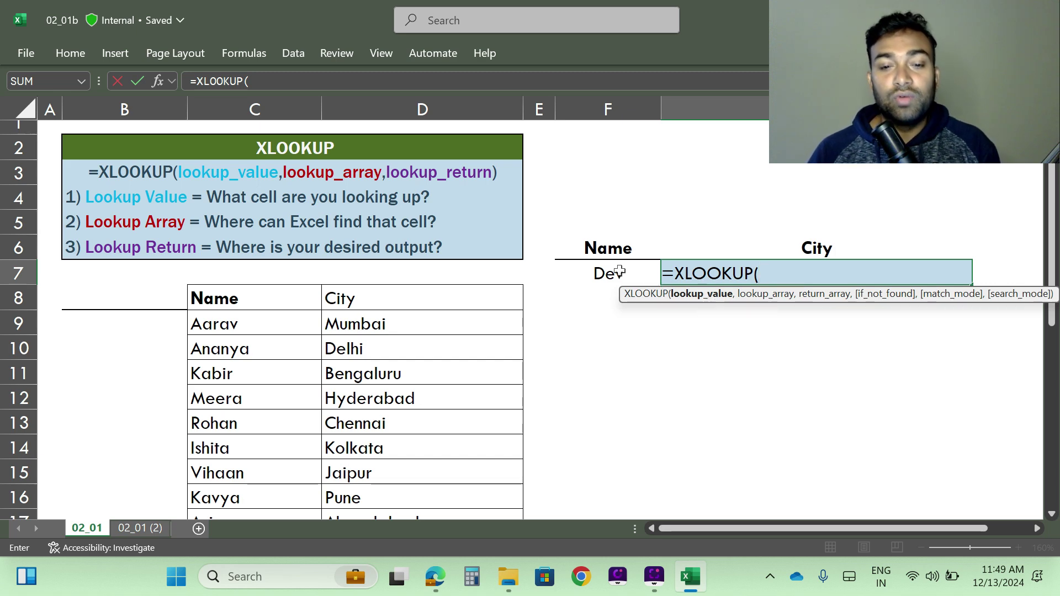
left_click(590, 275)
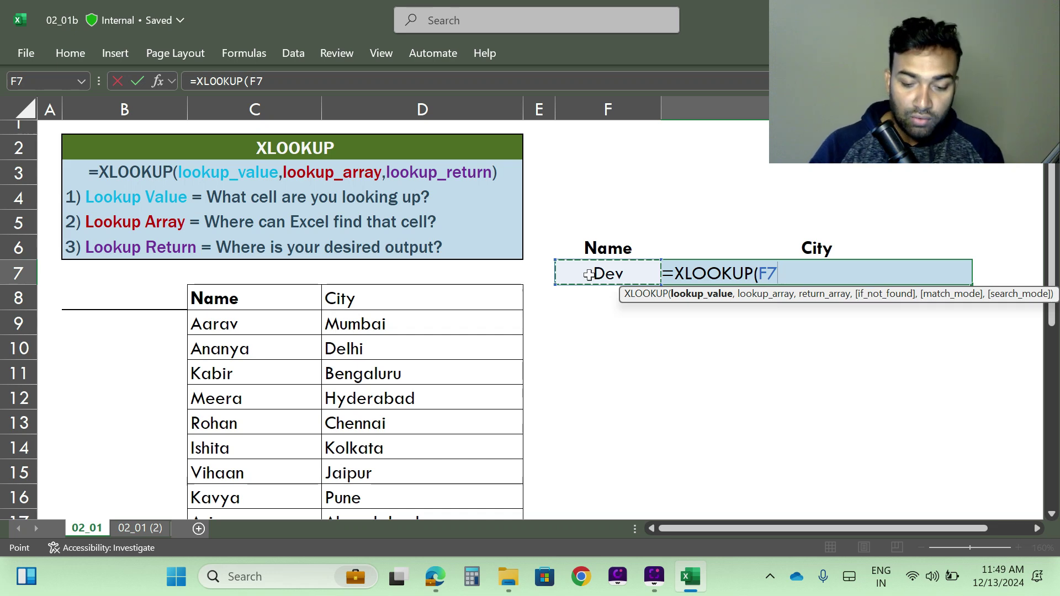
type(",")
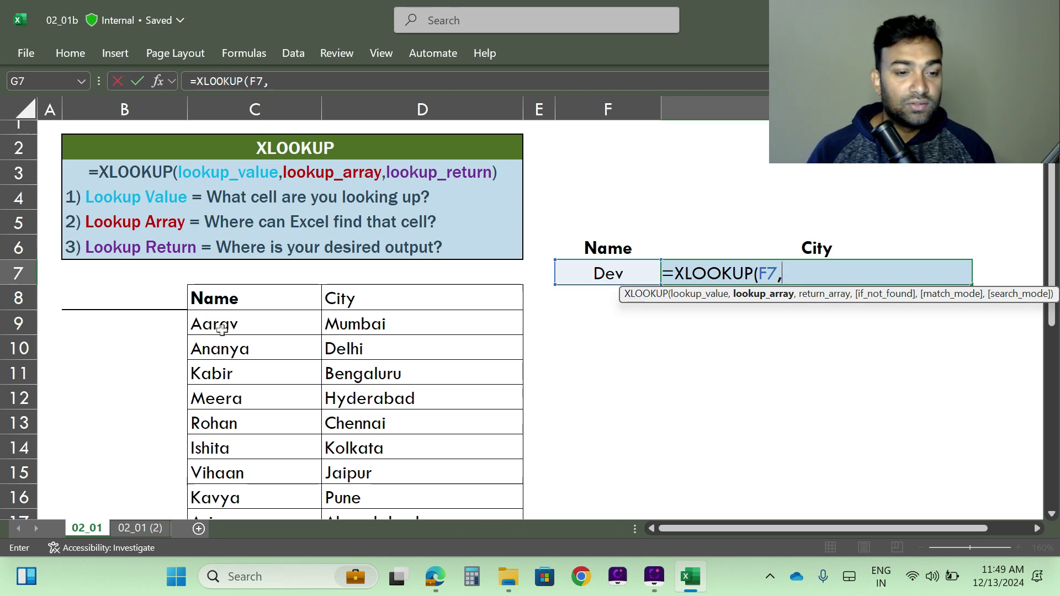
Complete the XLOOKUP formula with C8:C28 as the lookup array and D8:D28 as the return array
left_click_drag(233, 297, 279, 389)
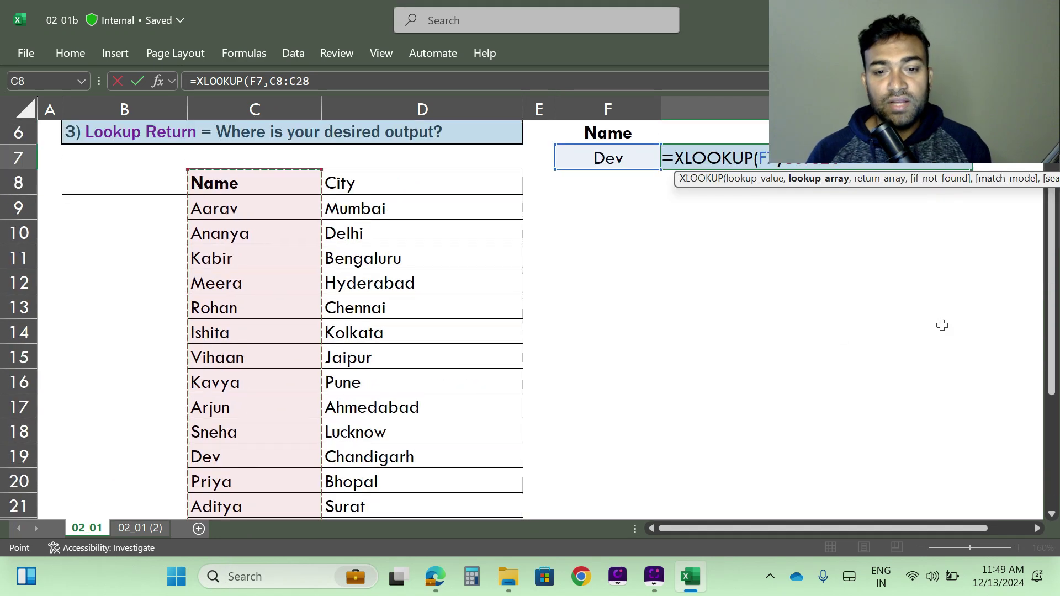
scroll(940, 325, "up", 5)
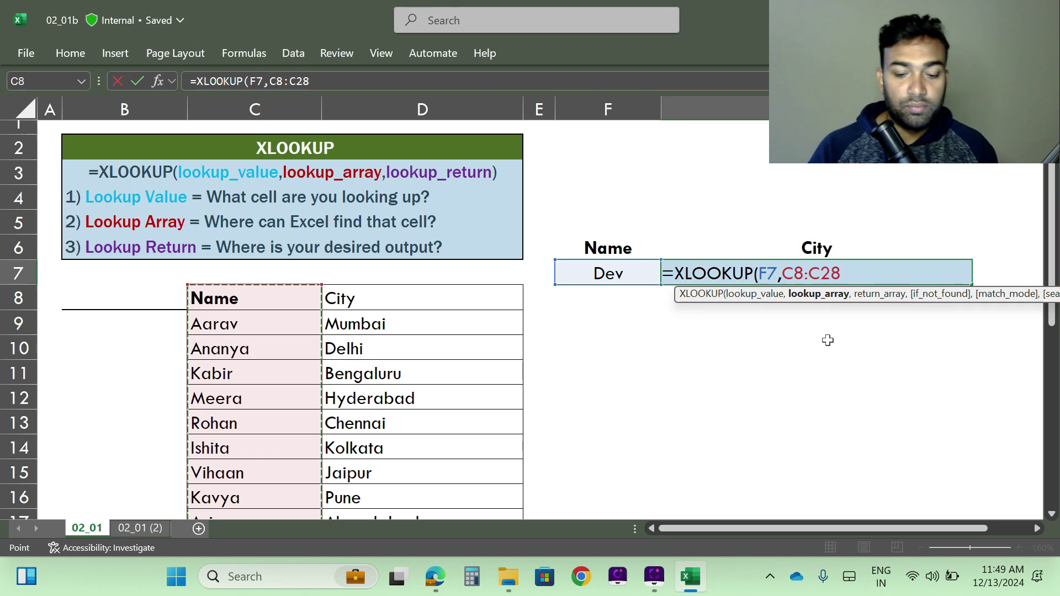
type(",")
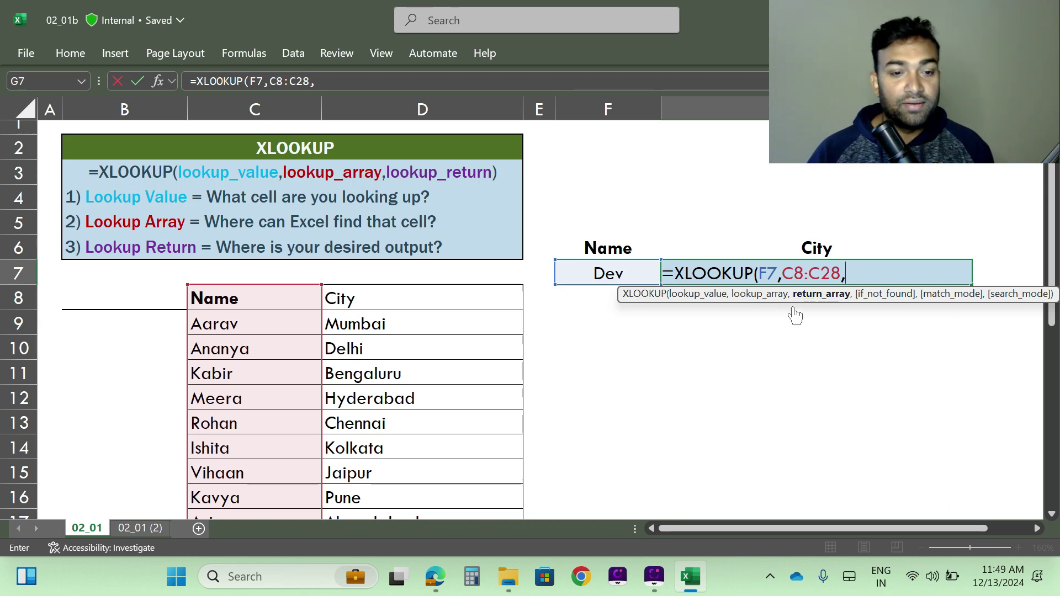
left_click(363, 311)
left_click_drag(362, 311, 409, 438)
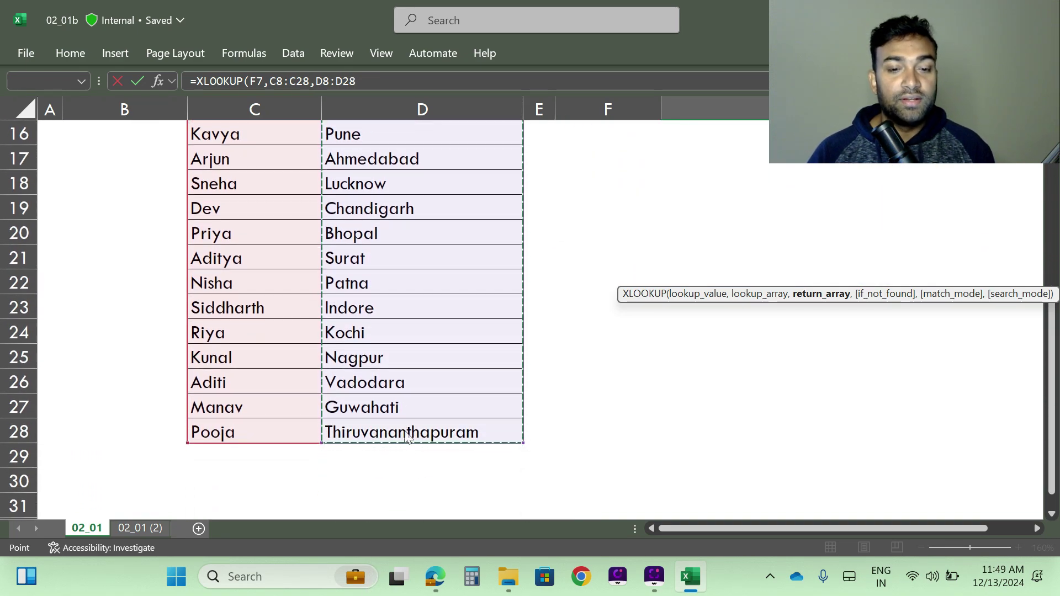
scroll(724, 350, "up", 4)
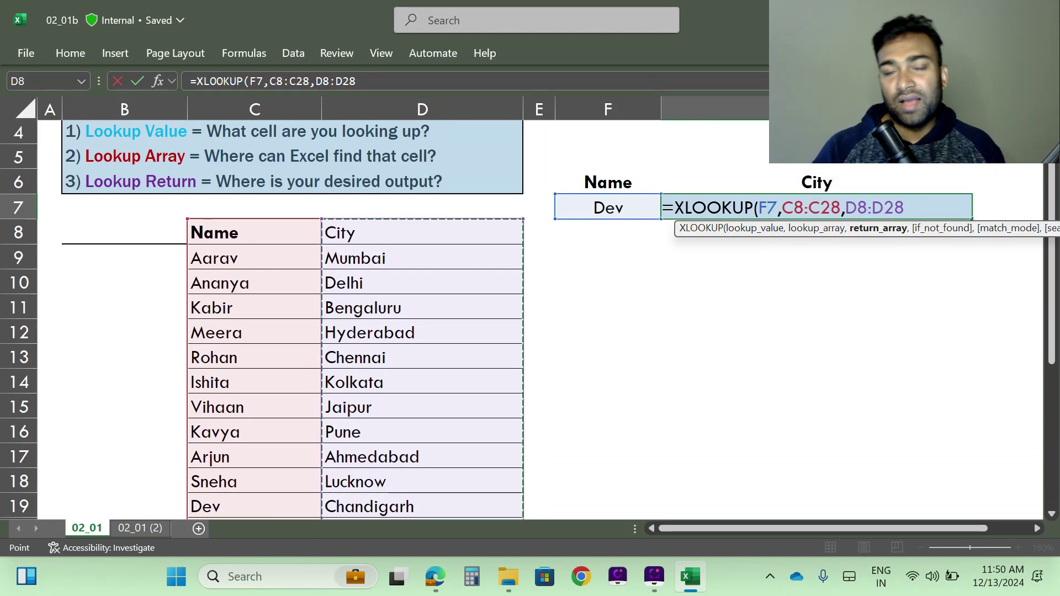
type(")")
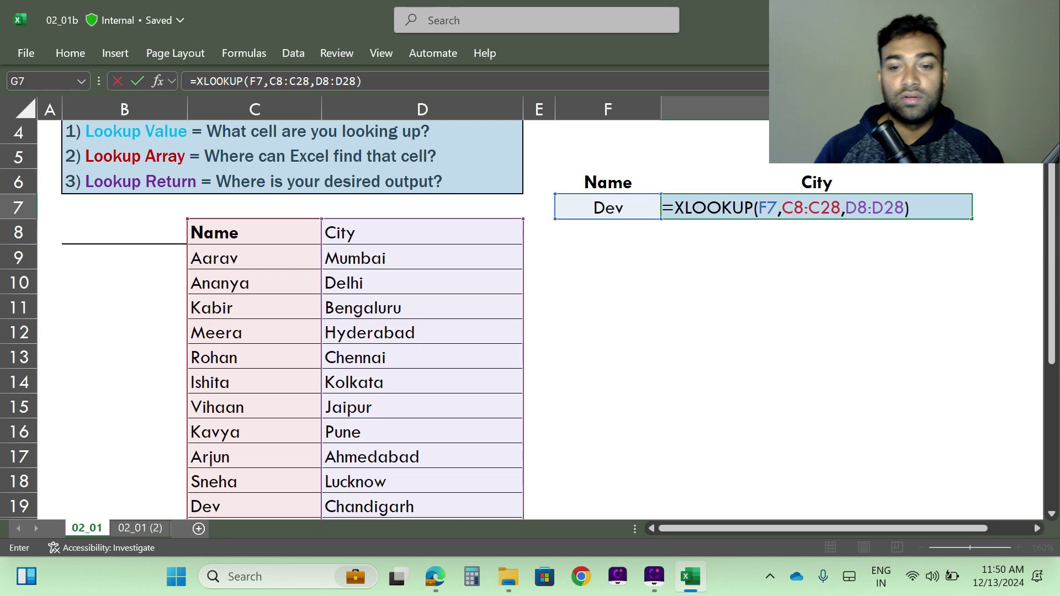
key("Return")
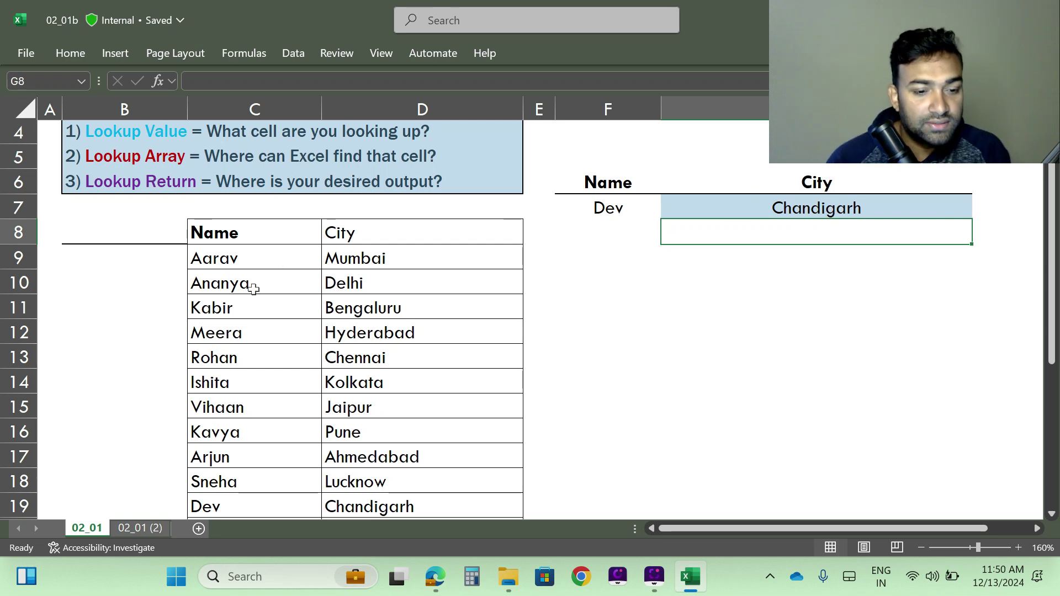
Check the returned city against the matching name's row, C19:D19, in the source table
scroll(254, 287, "down", 3)
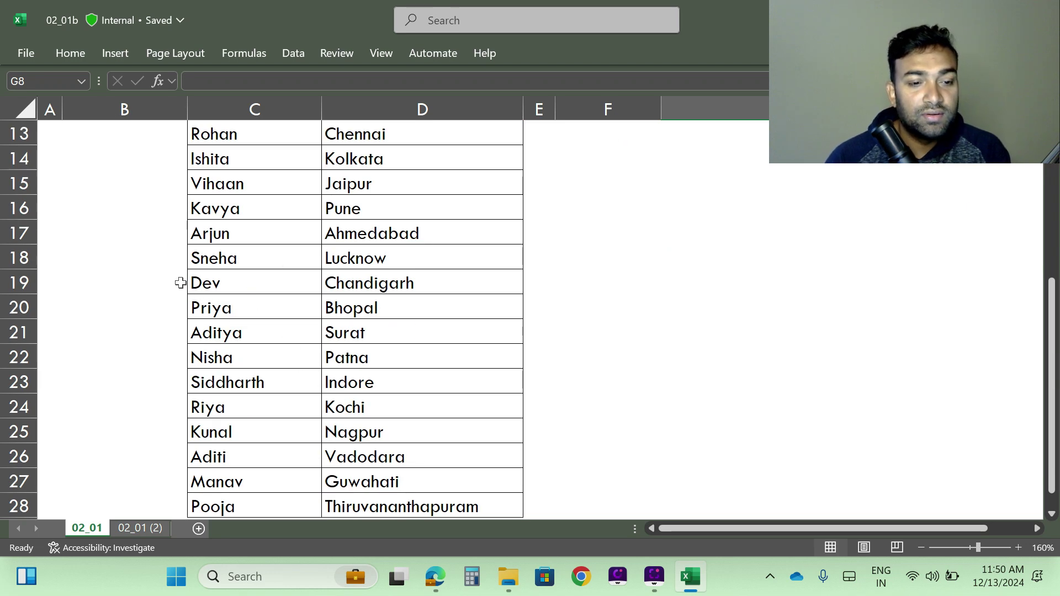
left_click_drag(200, 282, 437, 283)
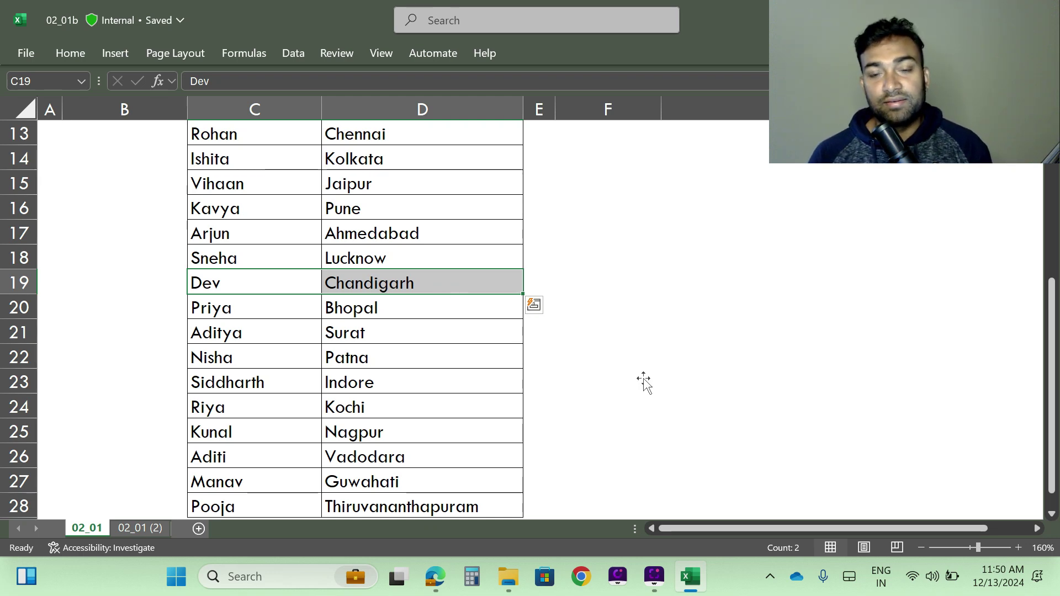
scroll(578, 427, "up", 4)
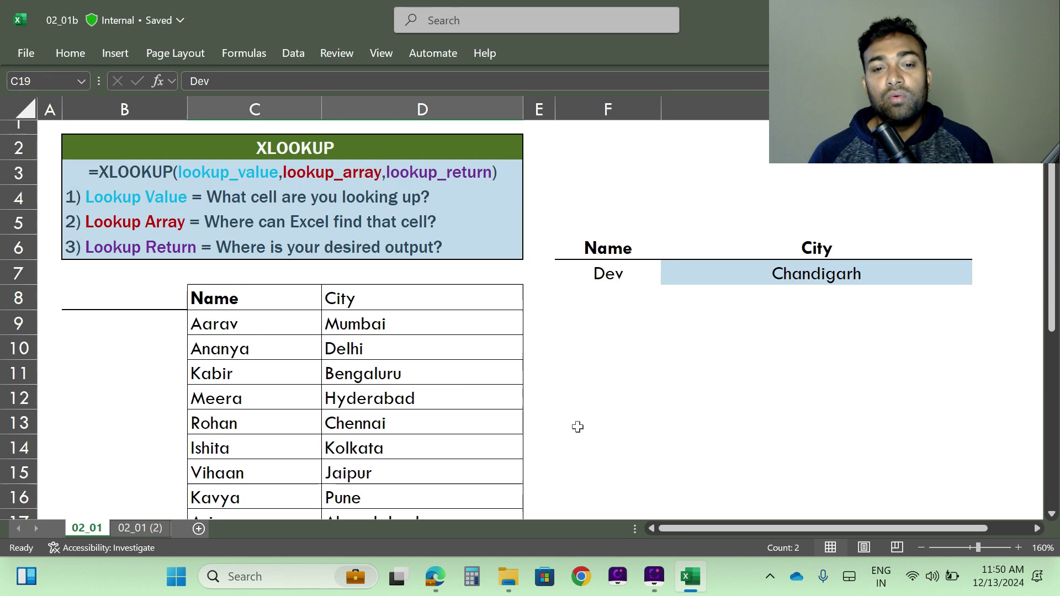
Test the lookup by replacing the name in F7 with the first name in the list, from C9
left_click(604, 270)
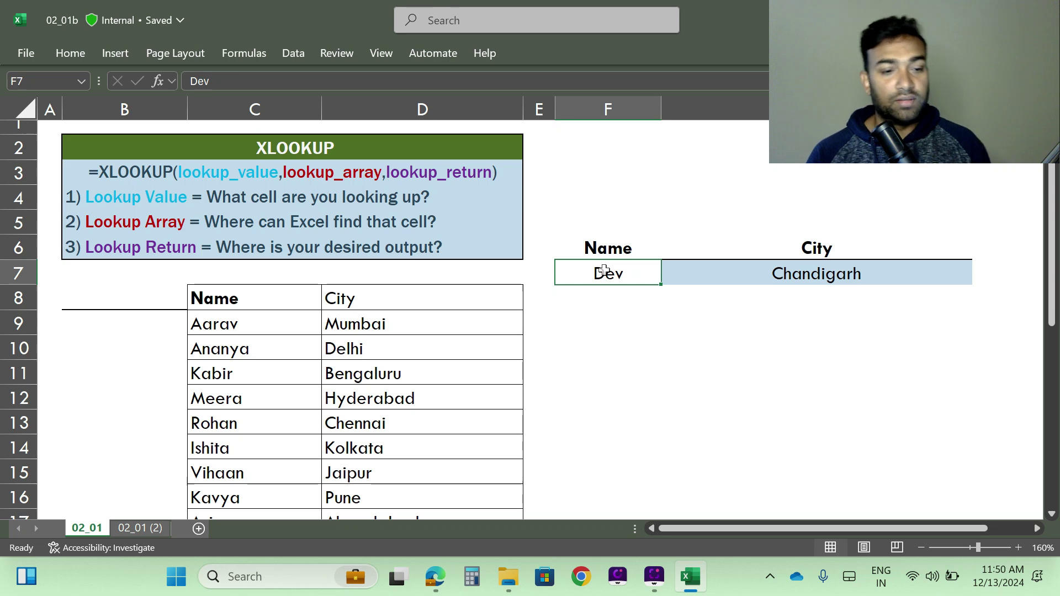
type("A")
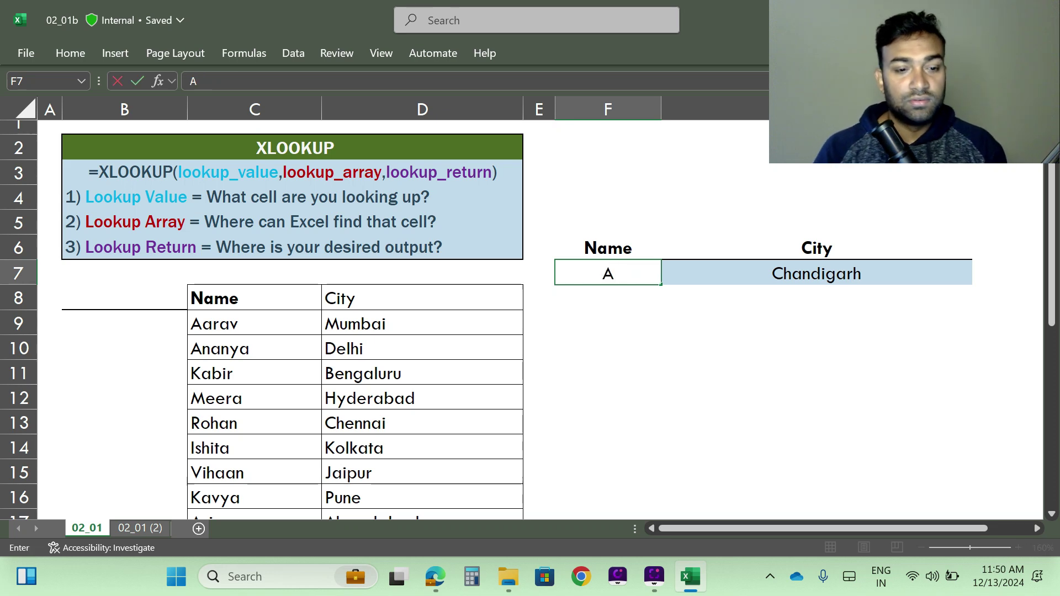
type("arav")
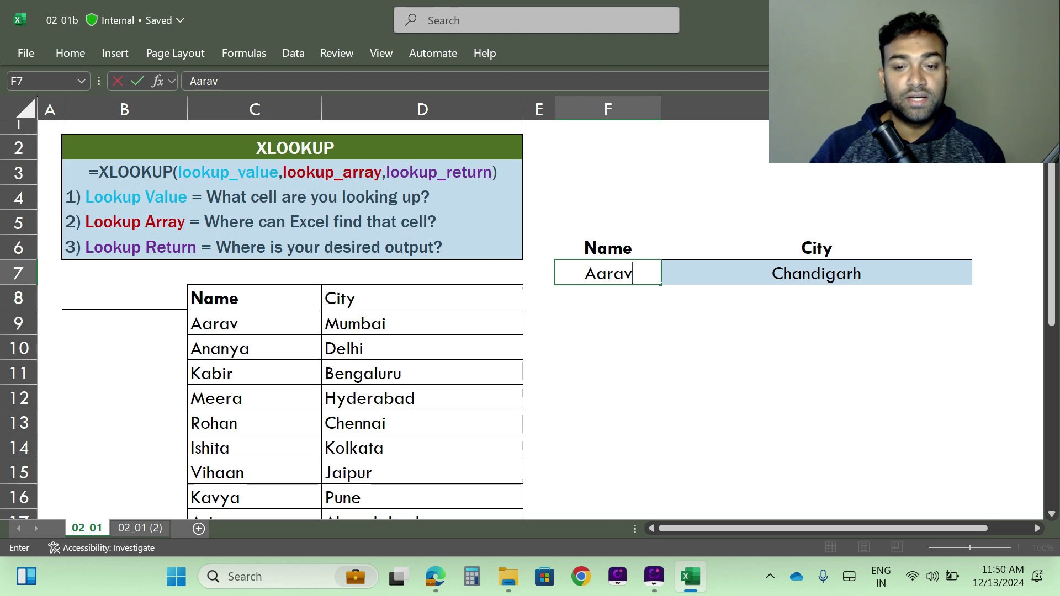
key("Return")
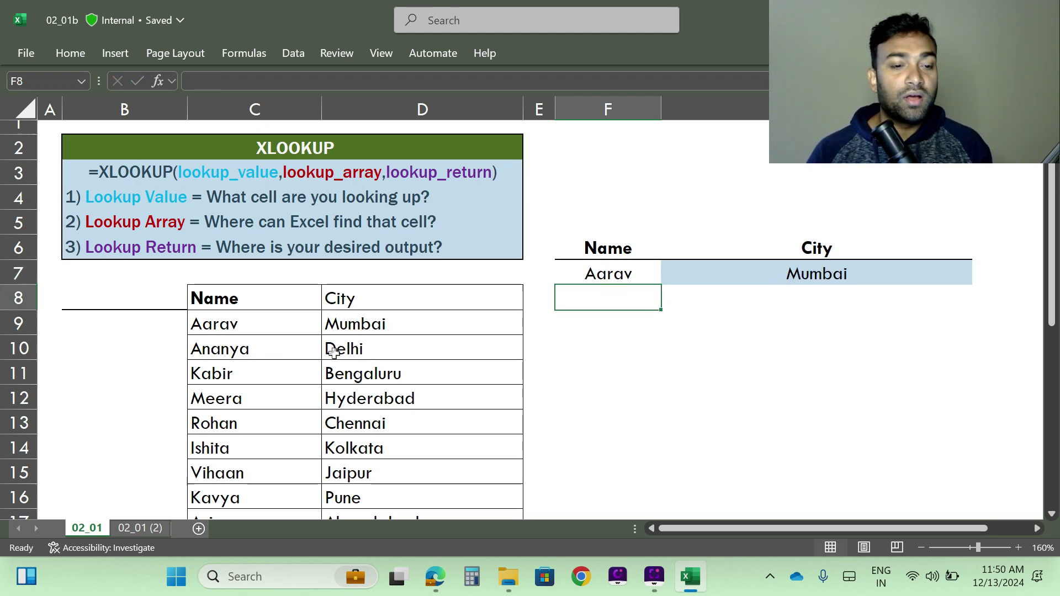
Test the lookup again by changing F7 to the name listed in C11
left_click(599, 278)
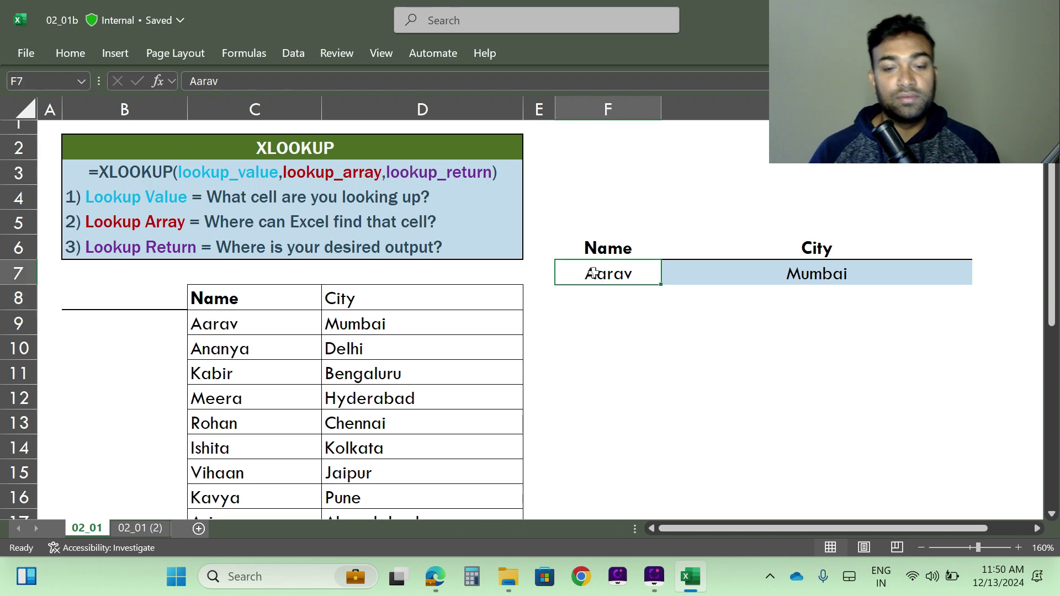
type("Kabir")
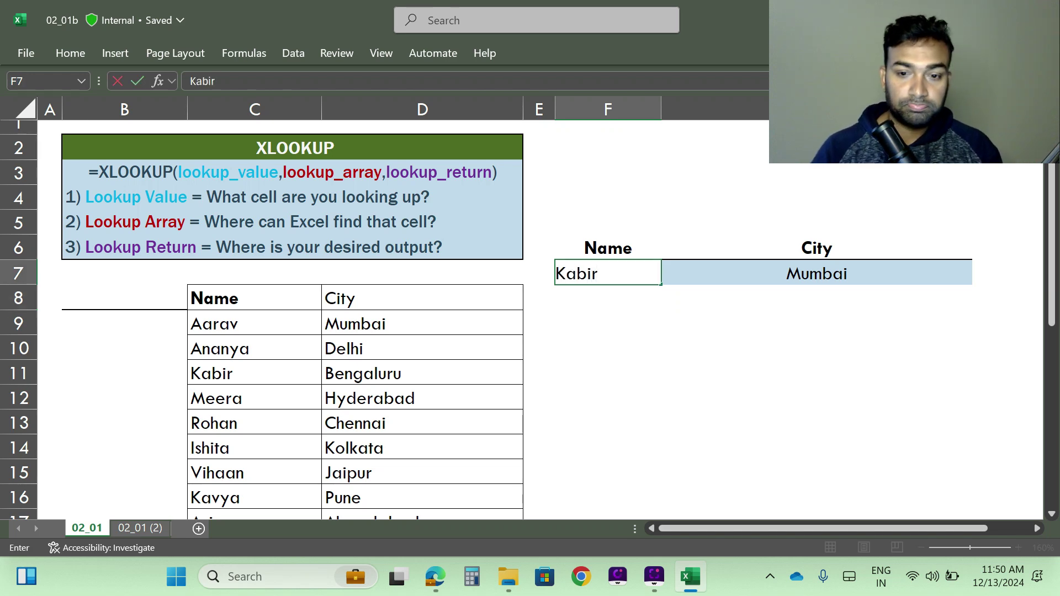
key("Return")
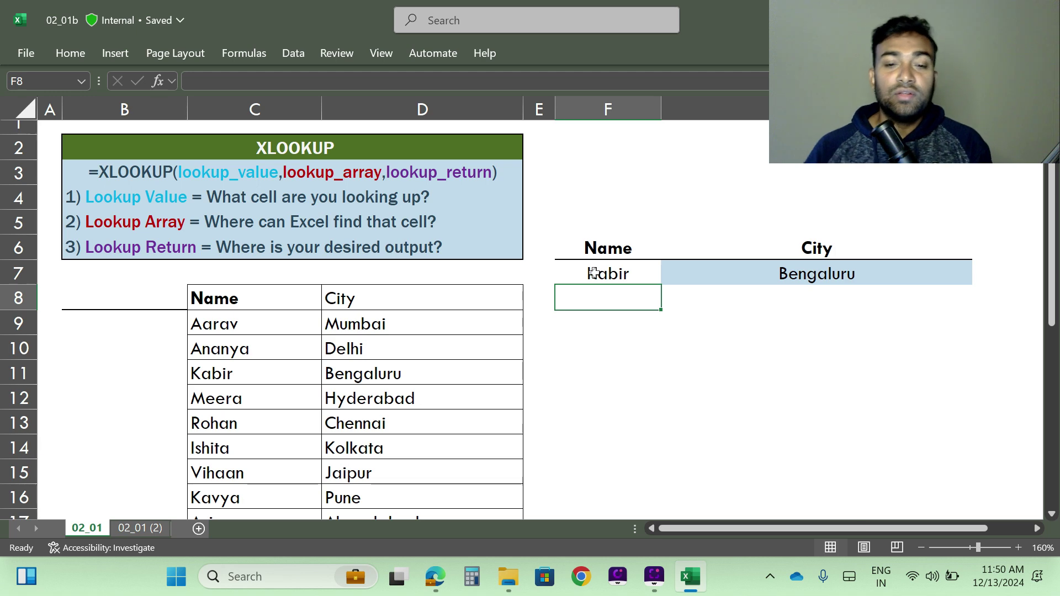
Enter a name missing from the list in F7 and look through the whole source table for it
left_click(603, 272)
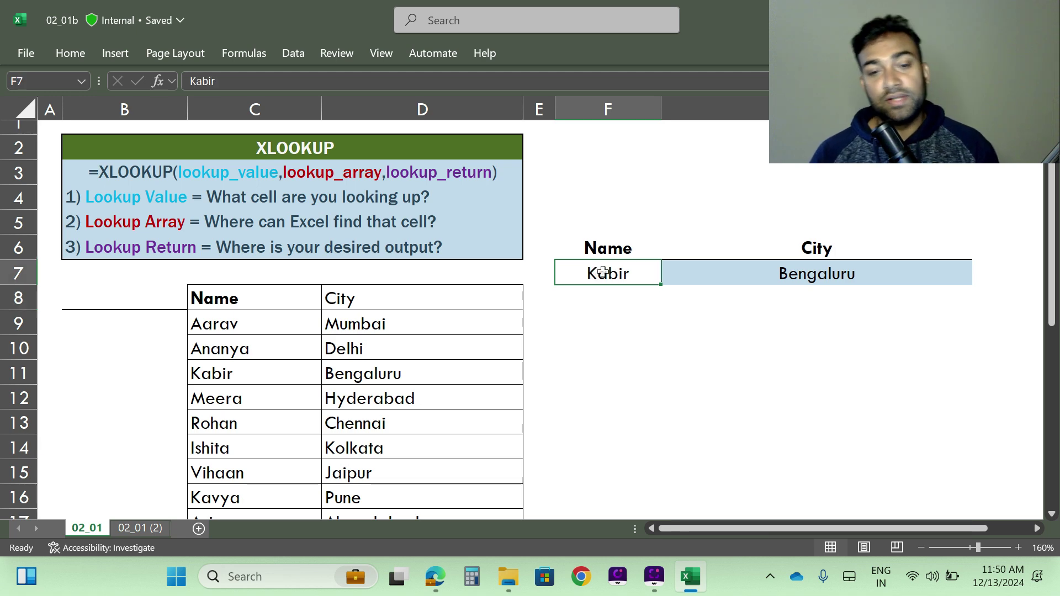
type("Tapas")
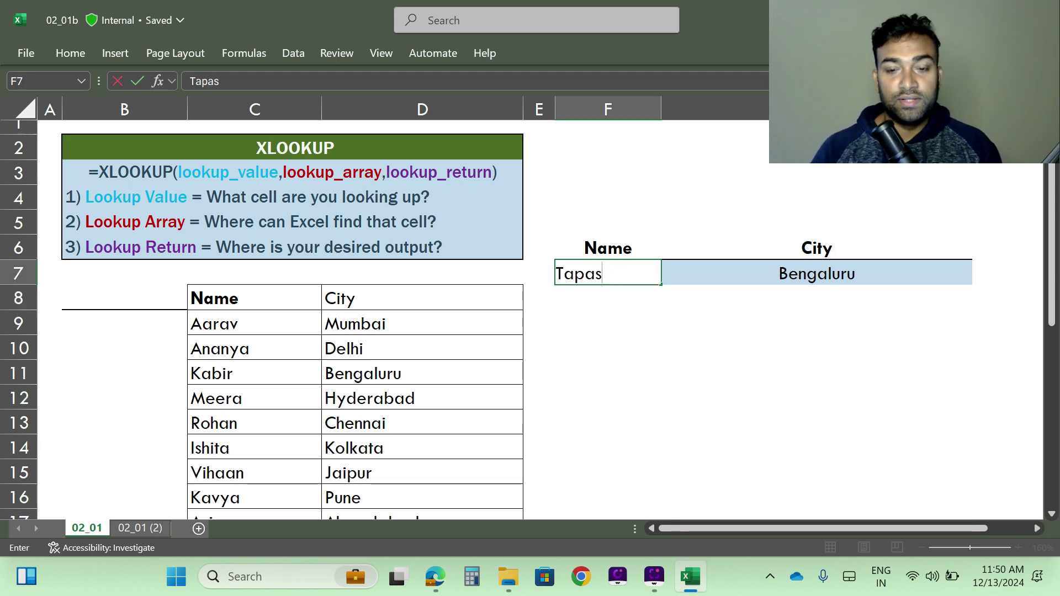
key("Return")
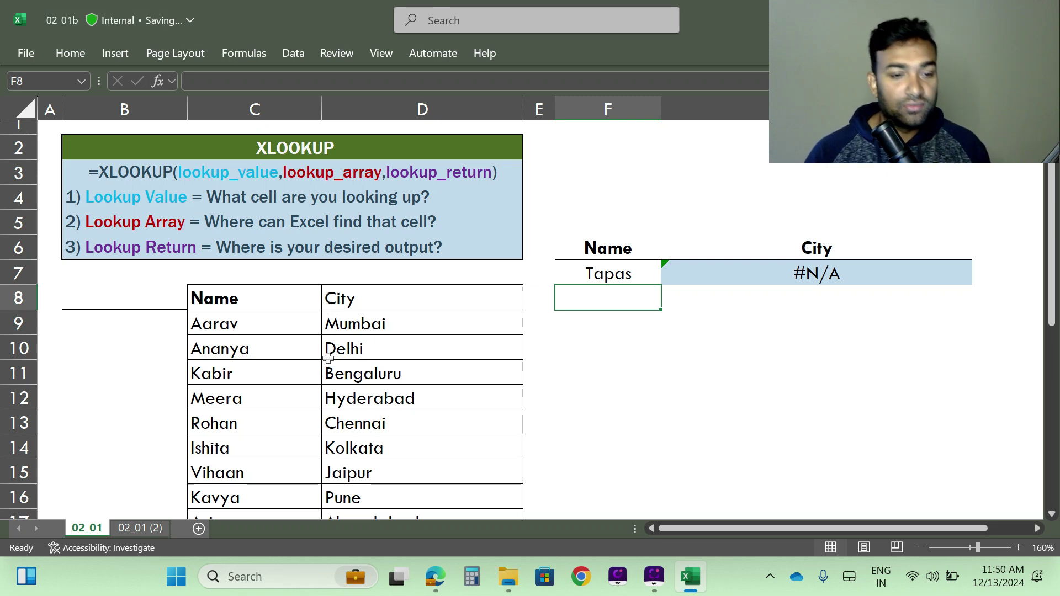
scroll(261, 337, "down", 4)
scroll(261, 338, "down", 2)
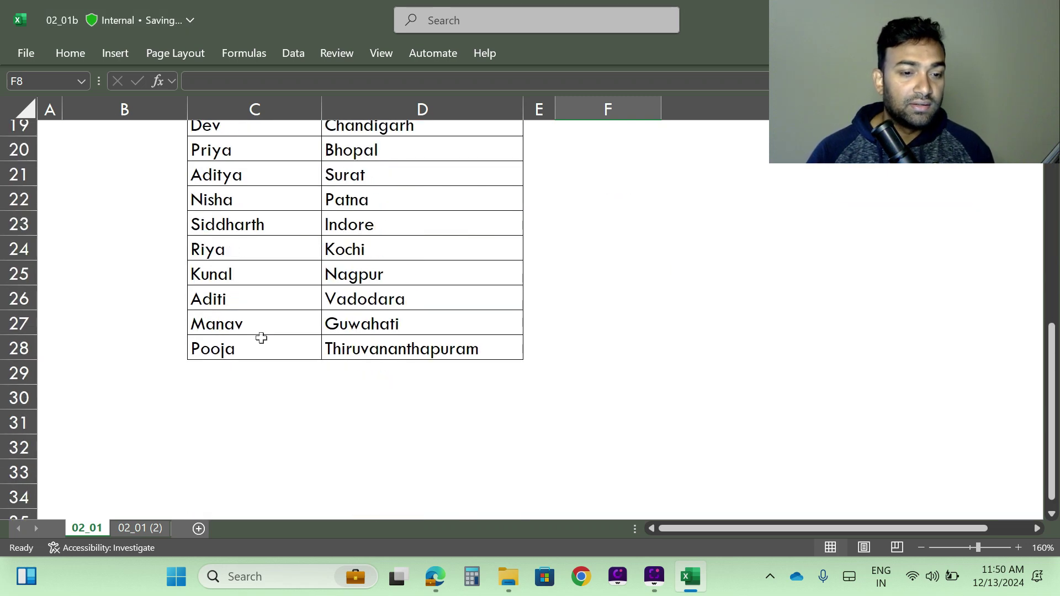
scroll(253, 347, "up", 6)
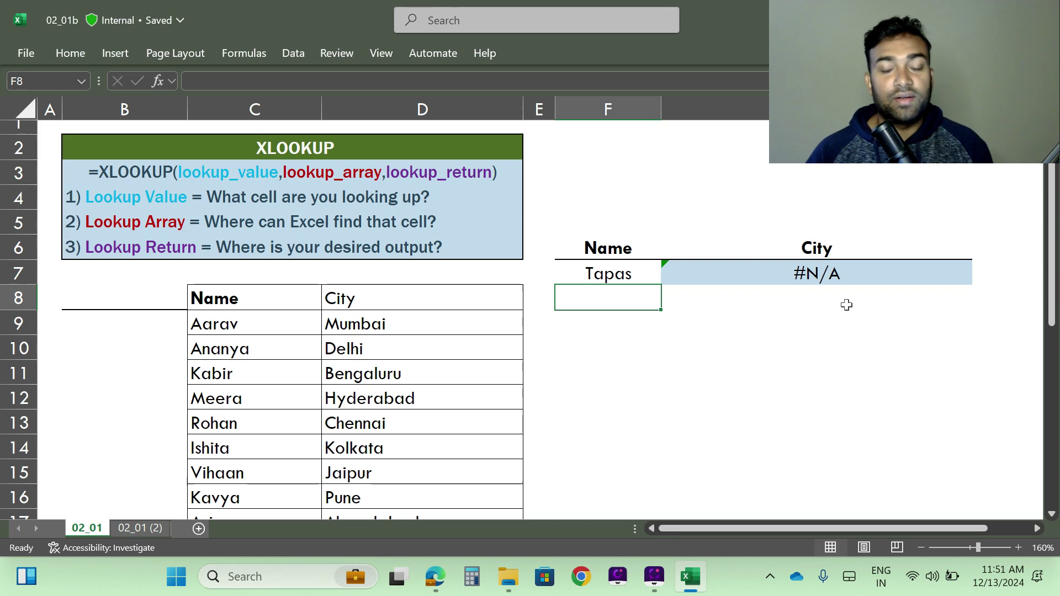
Add the text " Name is not listed" after D8:D28 in G7's XLOOKUP formula and try to enter it
left_click(752, 274)
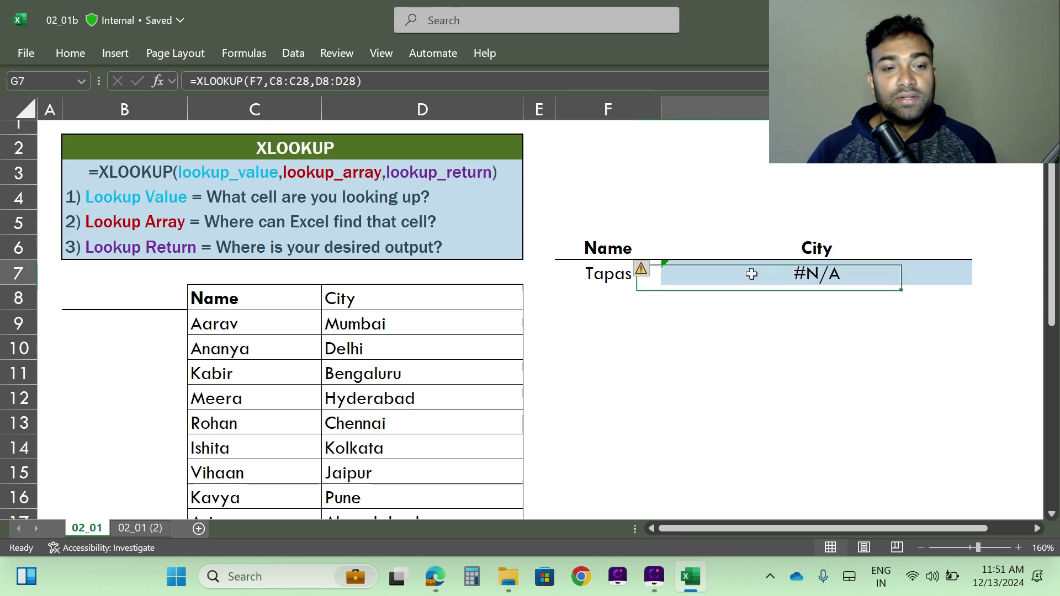
left_click(378, 80)
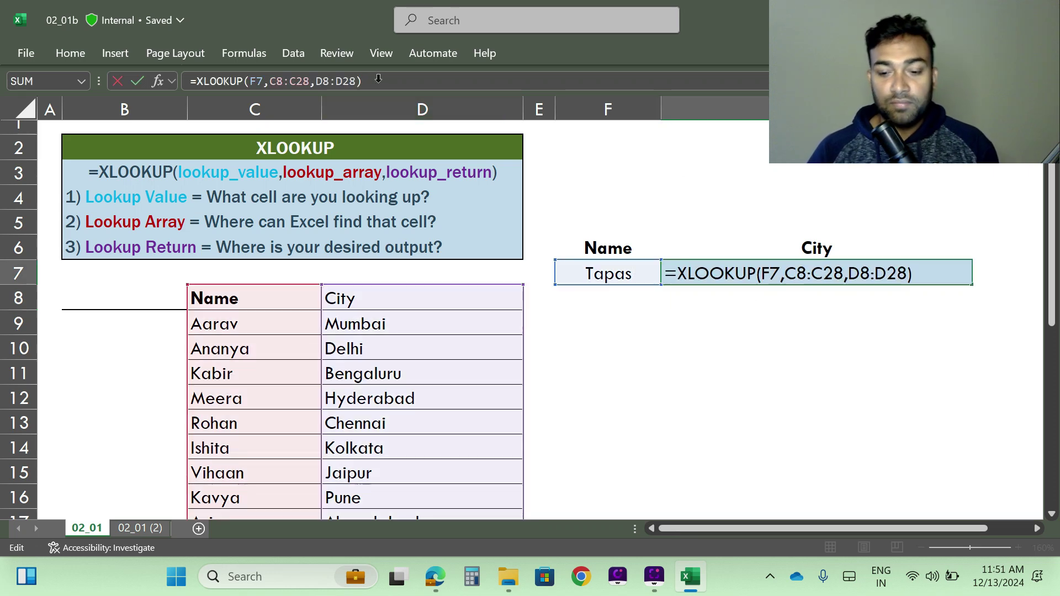
key("BackSpace")
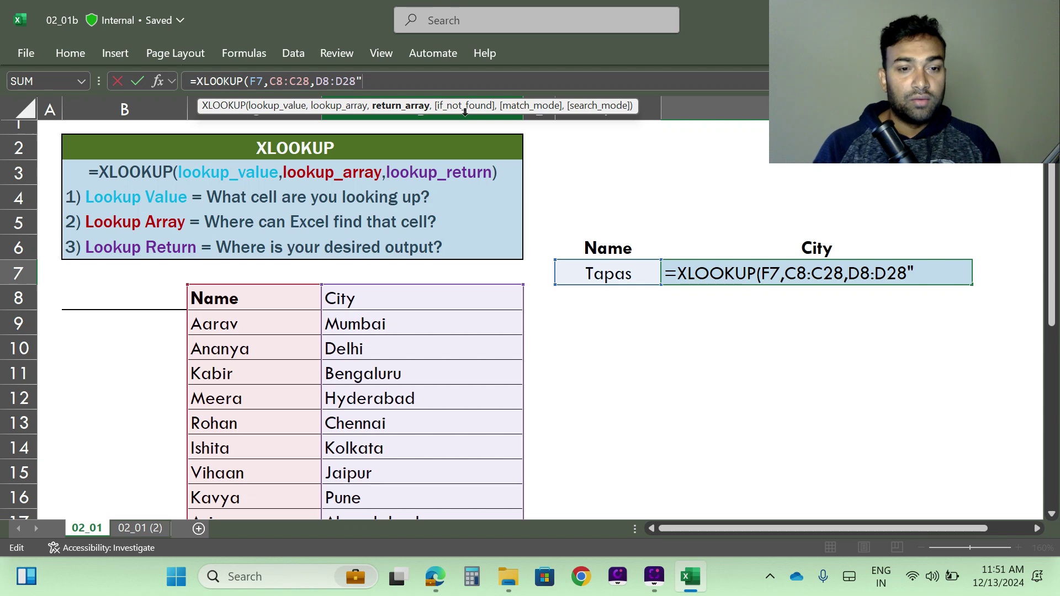
type("Name")
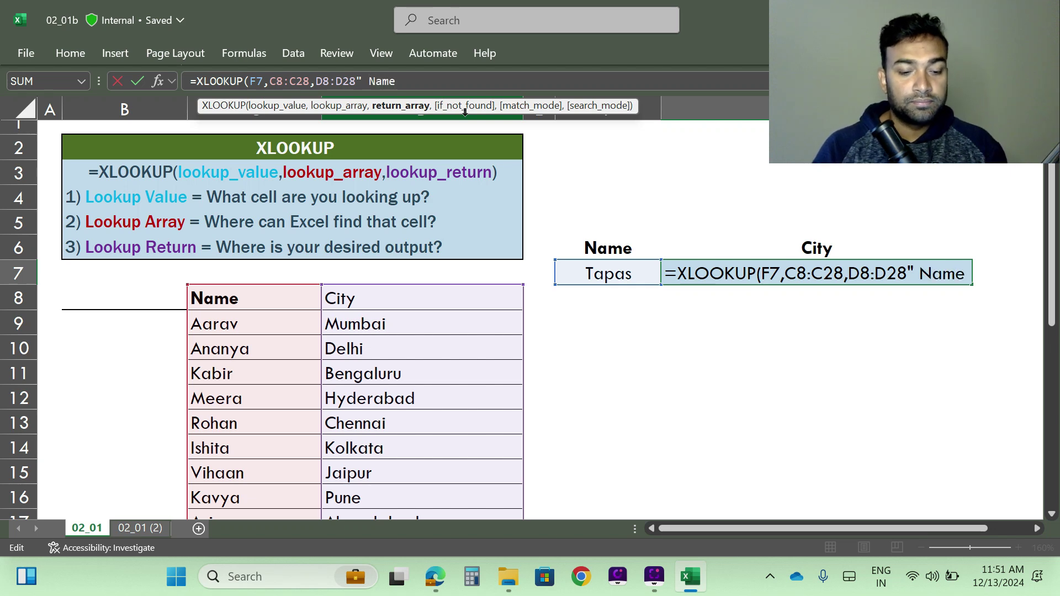
type(" is not")
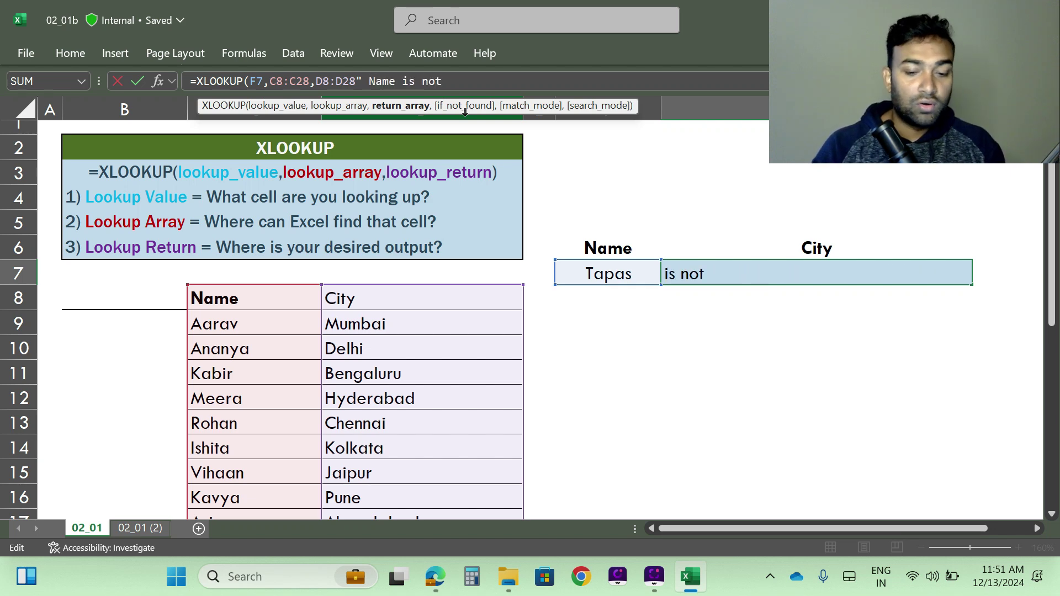
type(" listed")
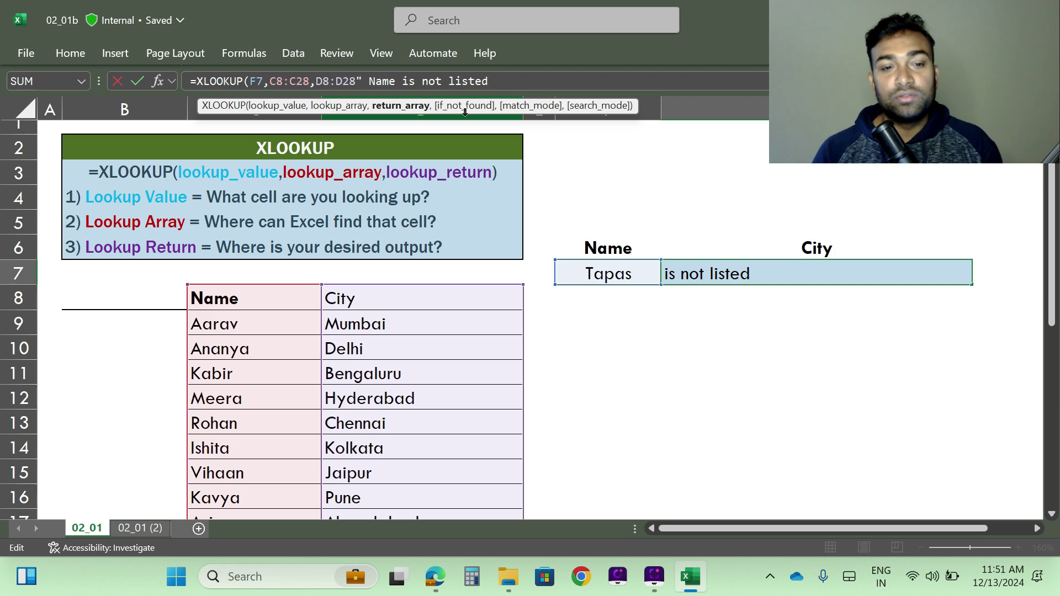
type("\"")
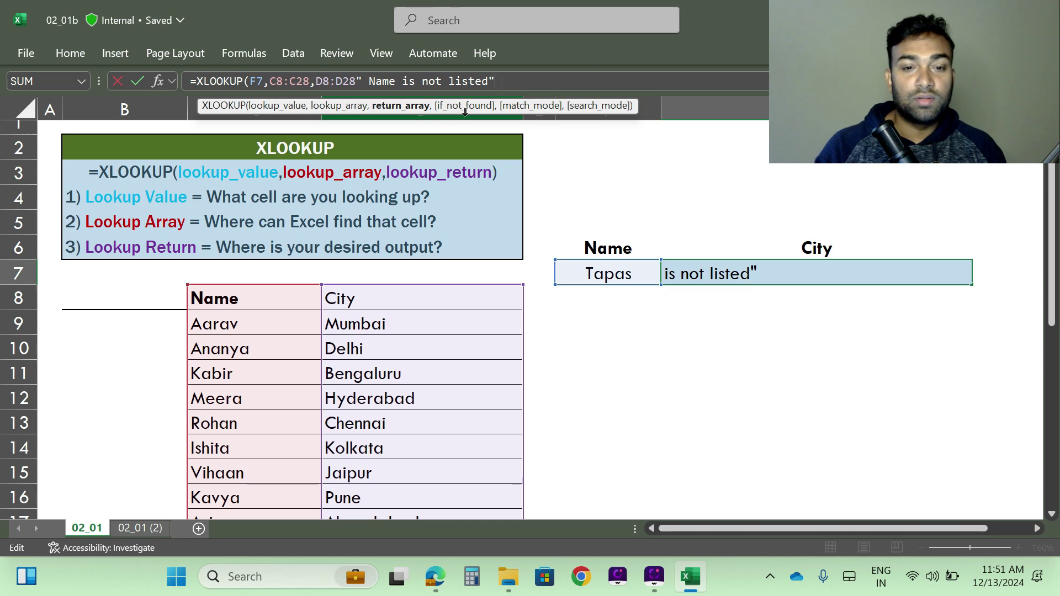
type(")")
key("Return")
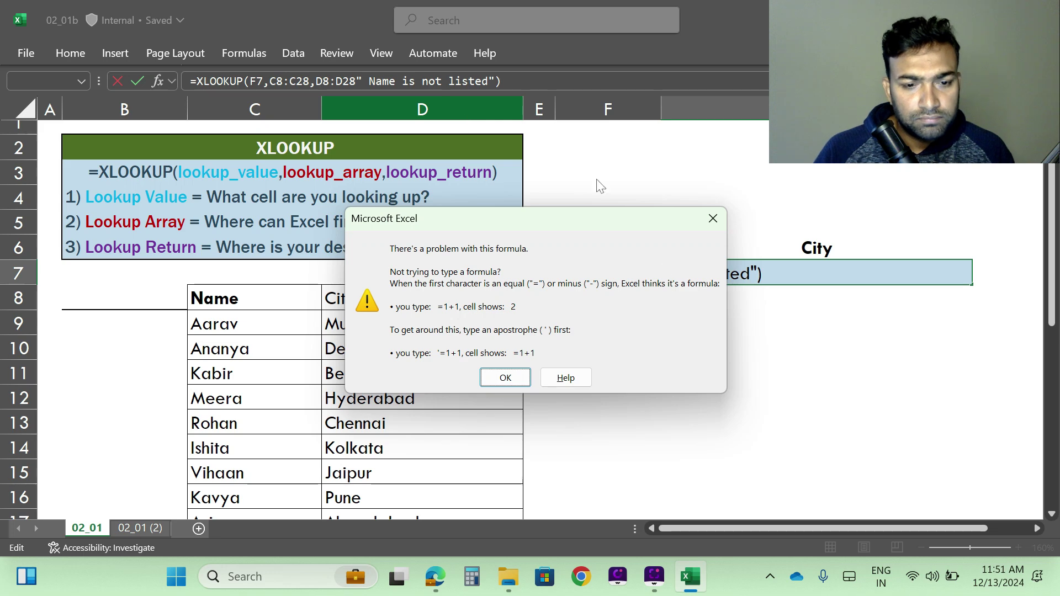
left_click(503, 379)
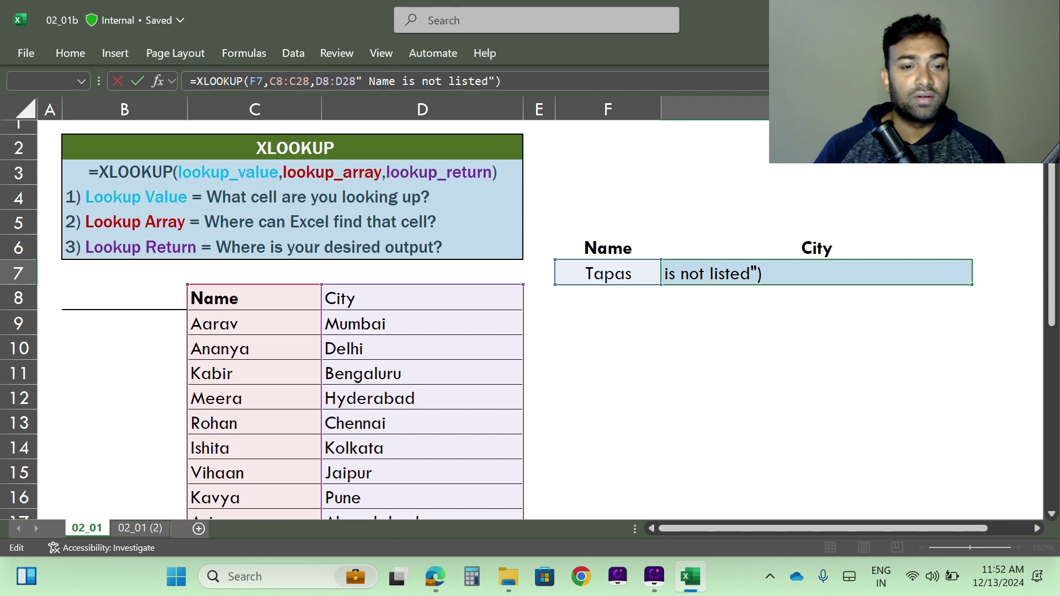
Insert a comma between D8:D28 and the " Name is not listed" text, making it the if_not_found argument, and enter the formula
key("Left")
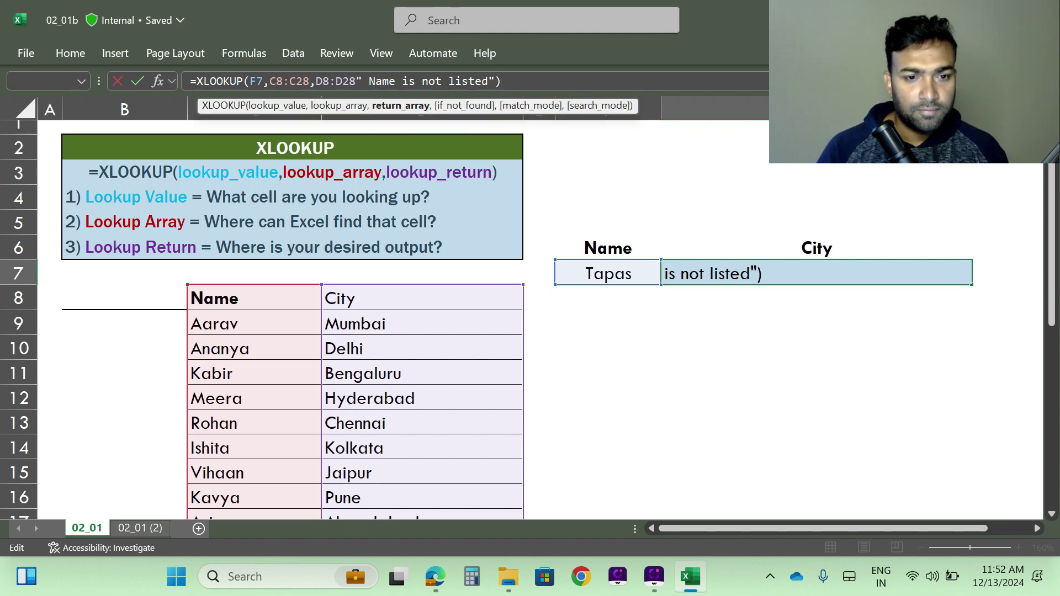
key("Left")
key("Left")
key("Left")
key("Left")
key("Left")
key("Left")
key("Left")
key("Left")
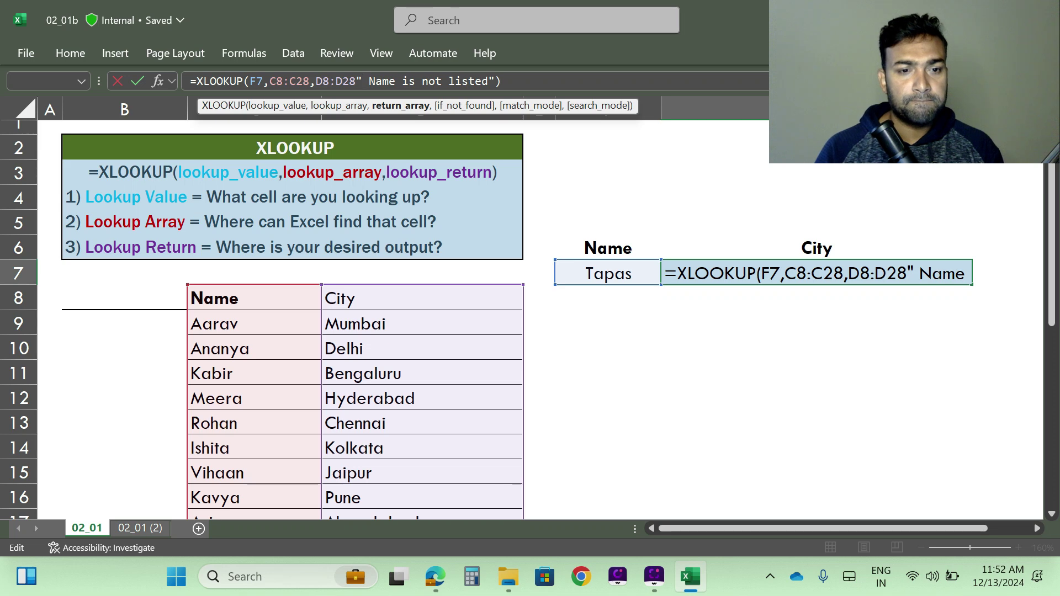
type(",")
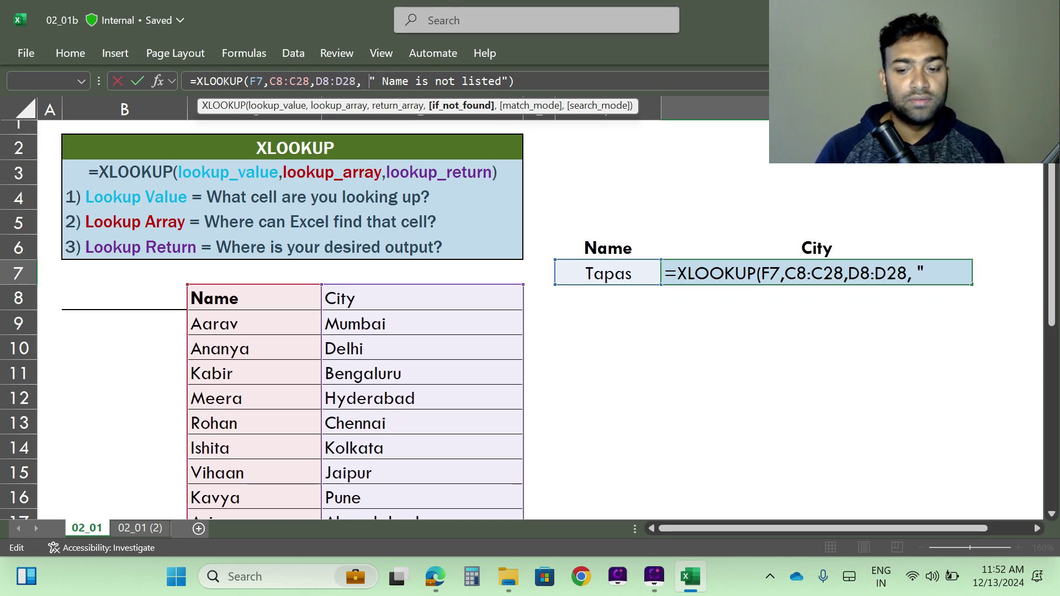
key("BackSpace")
left_click(510, 81)
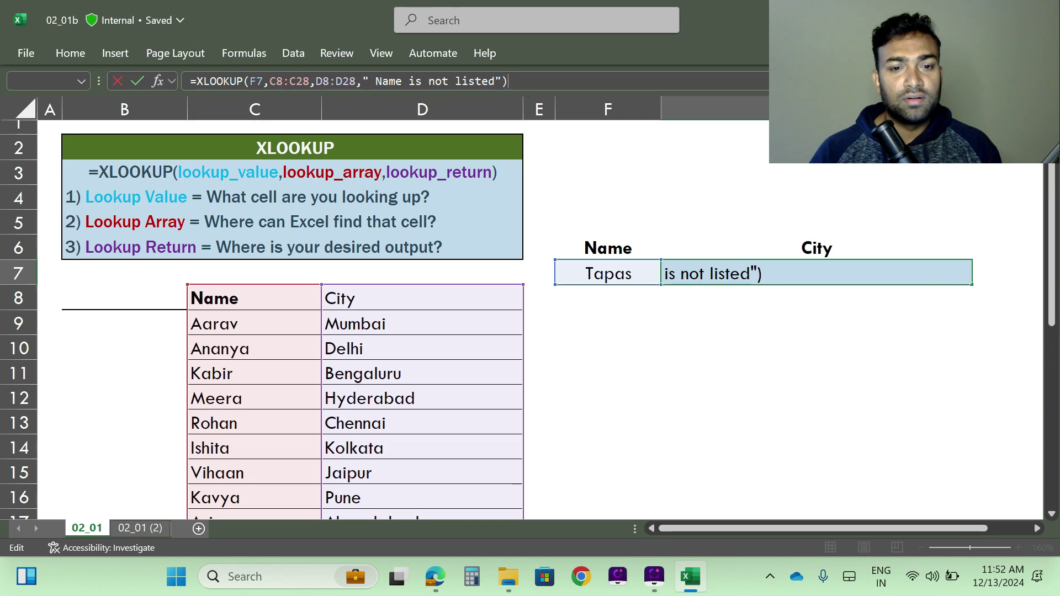
key("Return")
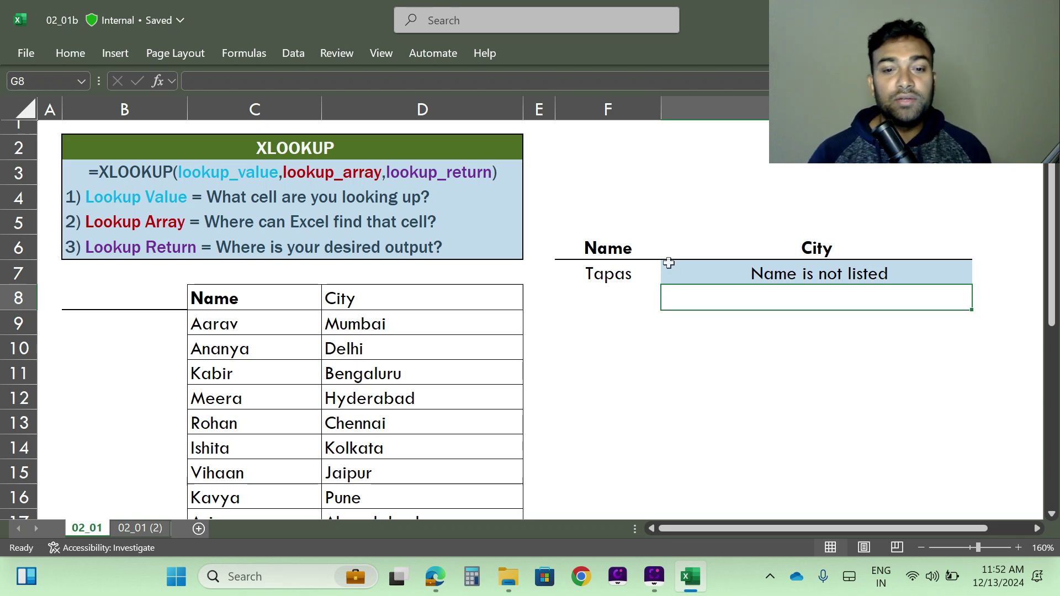
Check the name in F7 against the Name column of the source table
left_click(612, 279)
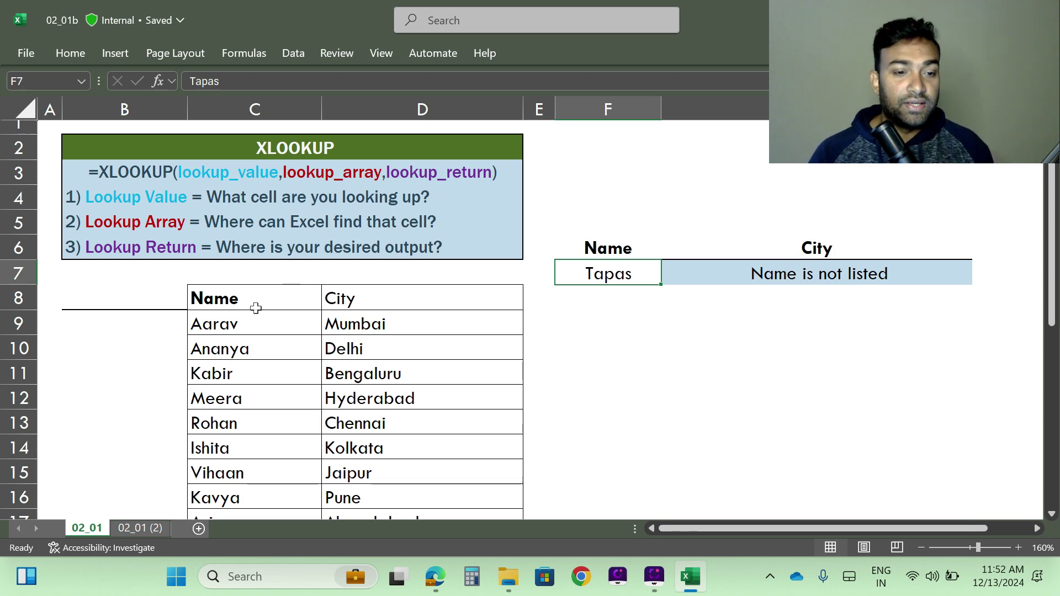
scroll(255, 308, "down", 5)
scroll(254, 308, "up", 5)
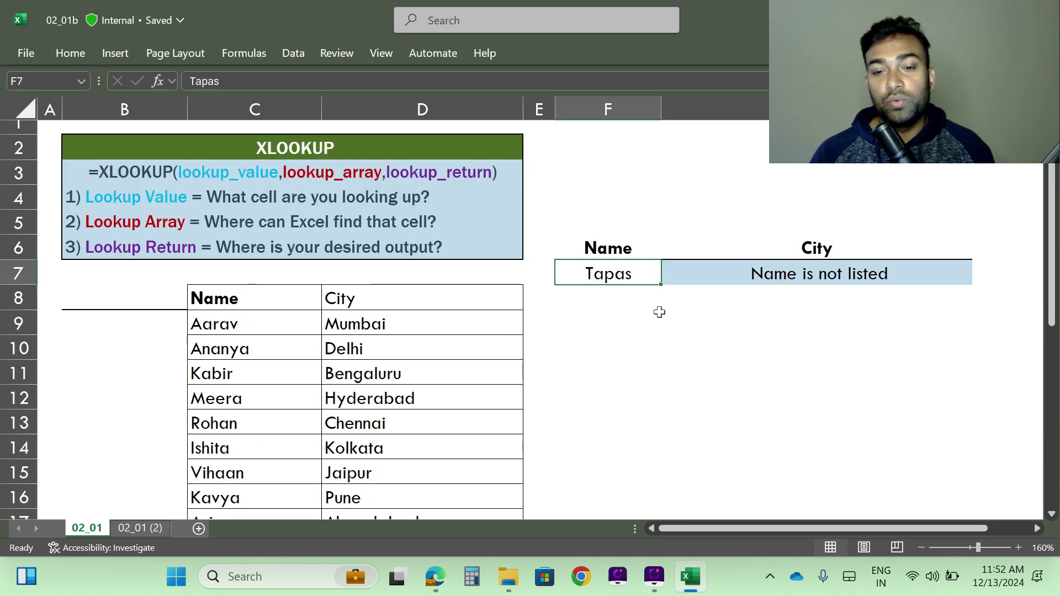